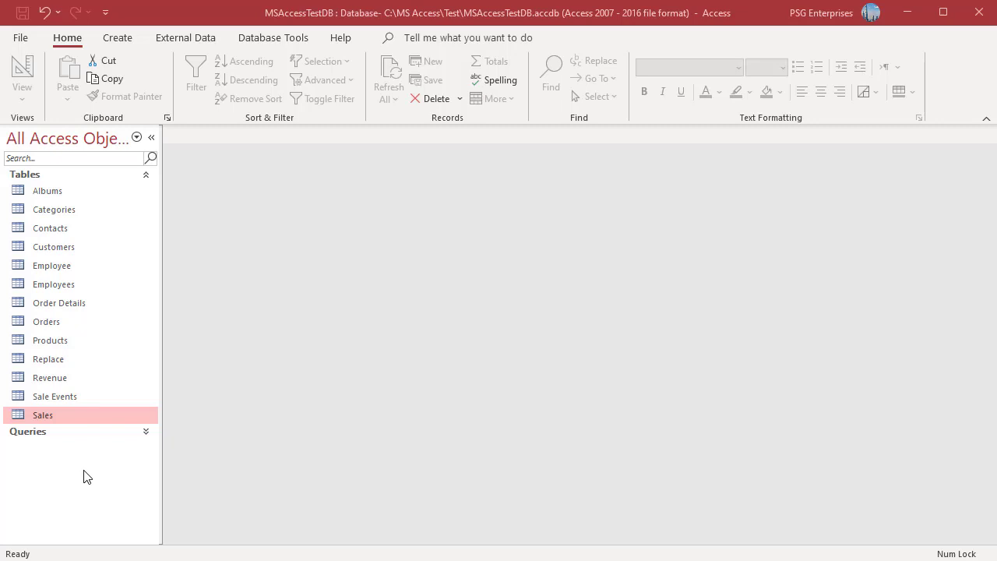
# Step: Open the Sales table in Design View and give Order Date the validation rule <=Date()
pyautogui.rightClick(106, 416)
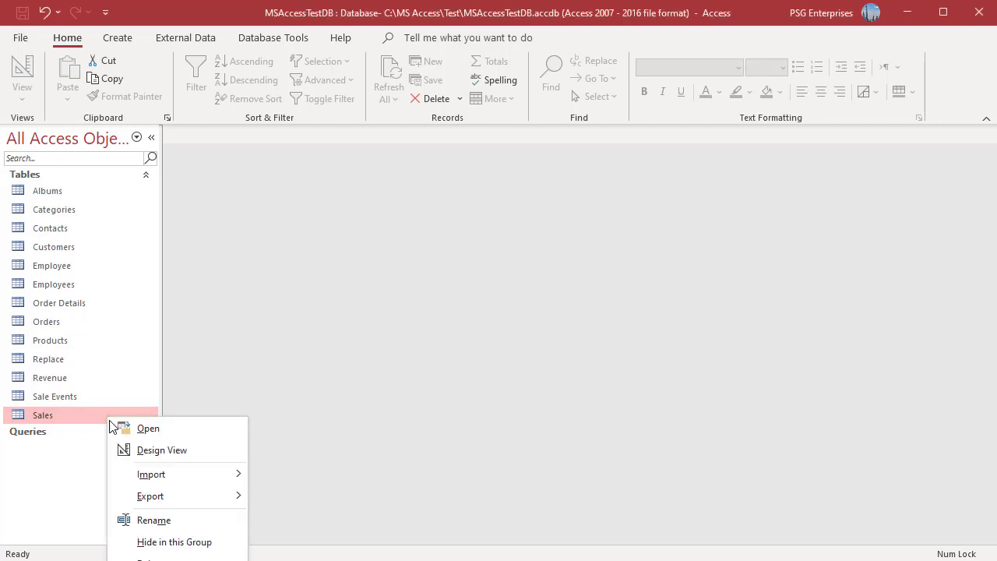
pyautogui.click(125, 450)
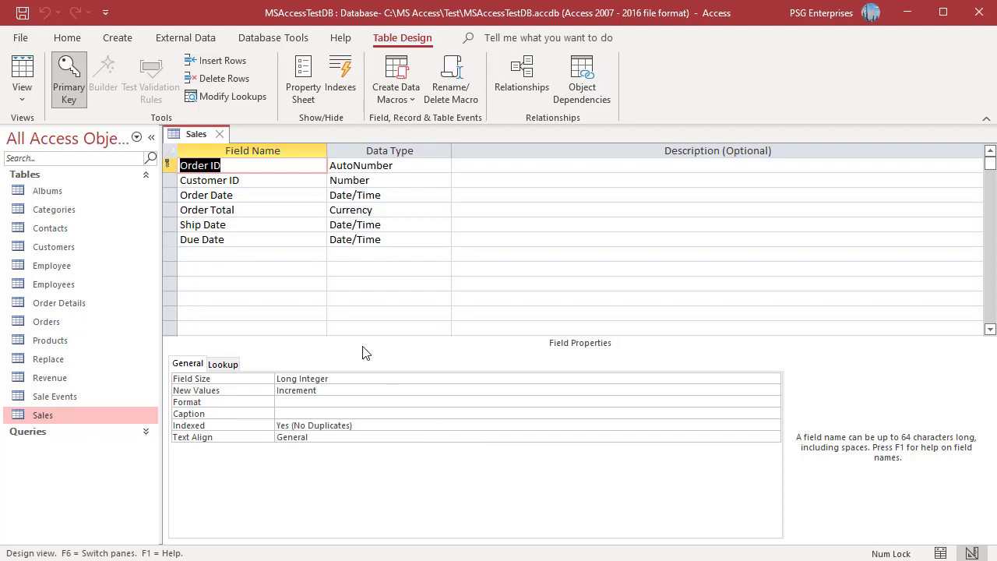
pyautogui.click(247, 198)
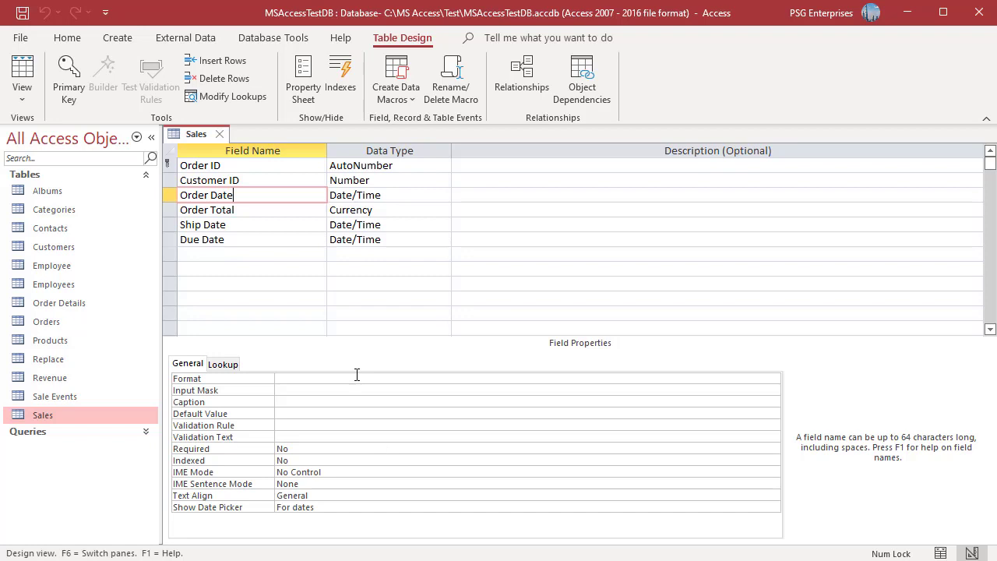
pyautogui.click(194, 368)
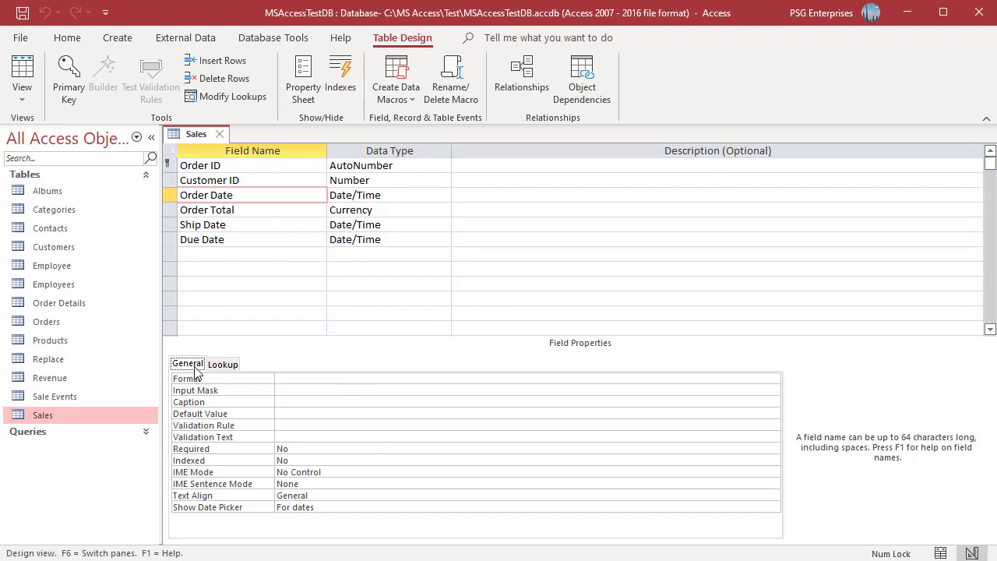
pyautogui.click(286, 423)
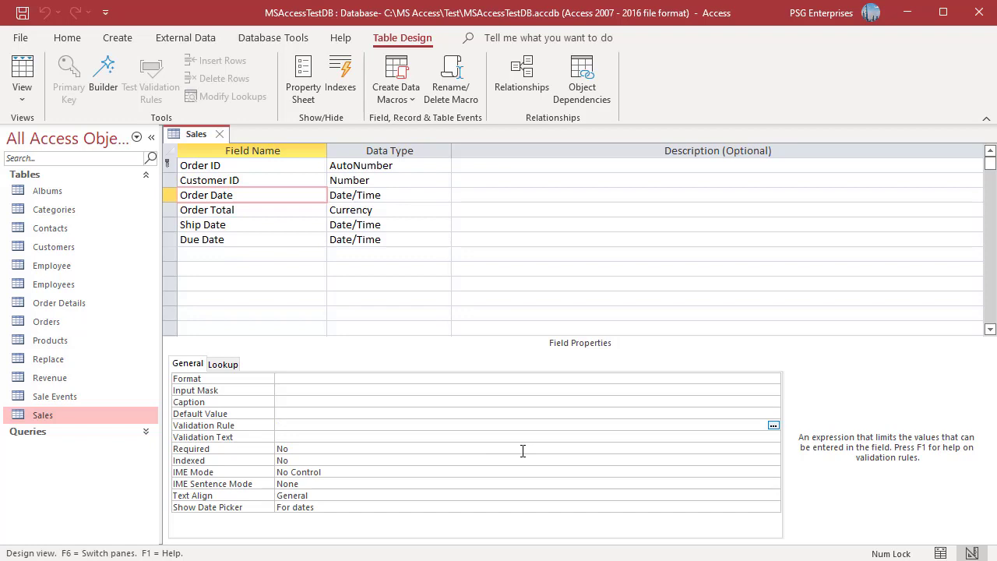
pyautogui.write('<=')
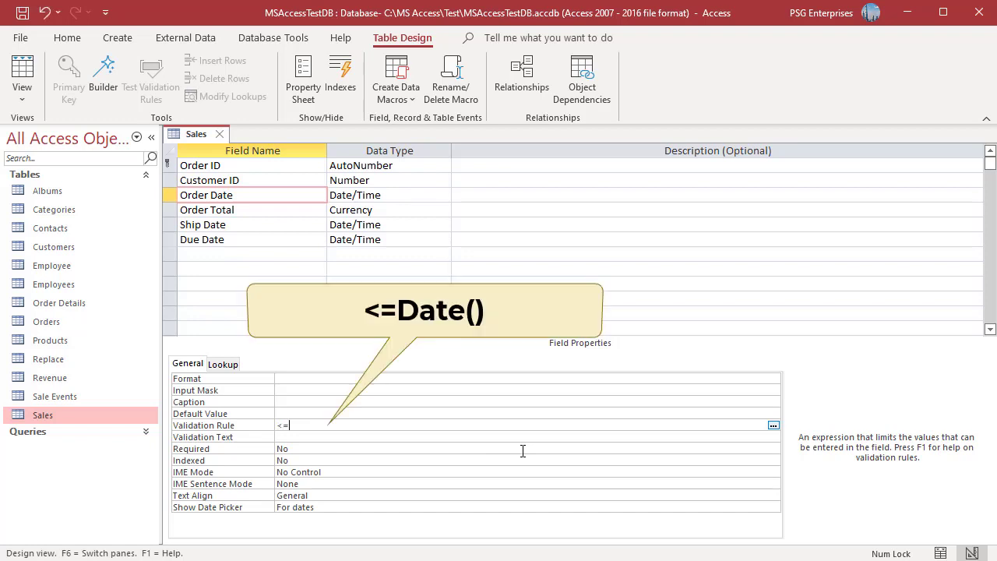
pyautogui.write('Date()')
# Step: Set Order Date's validation text to 'Cannot enter future Date in Order Date.'
pyautogui.click(314, 437)
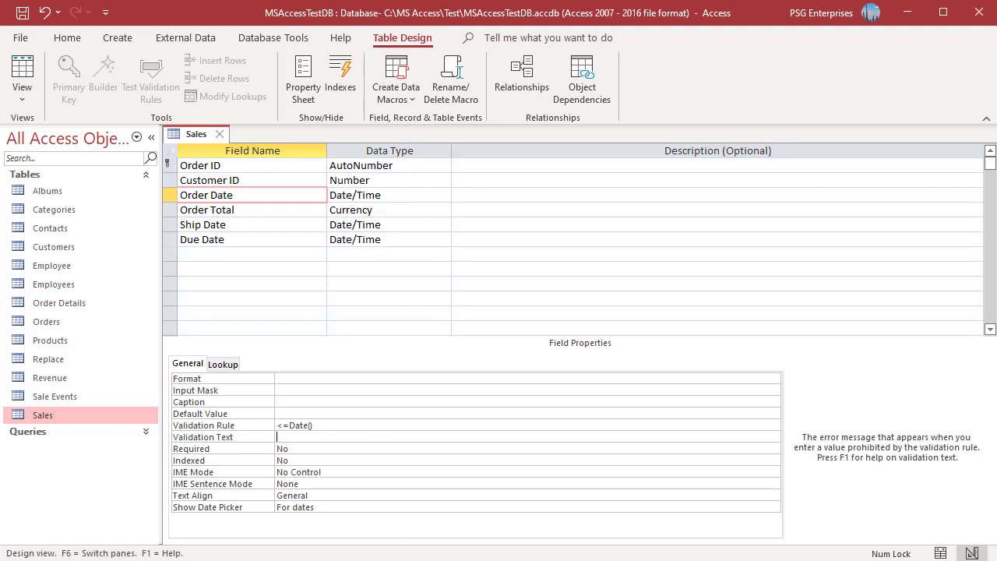
pyautogui.write('Cannot enter future Date in Order Date.')
pyautogui.press('Return')
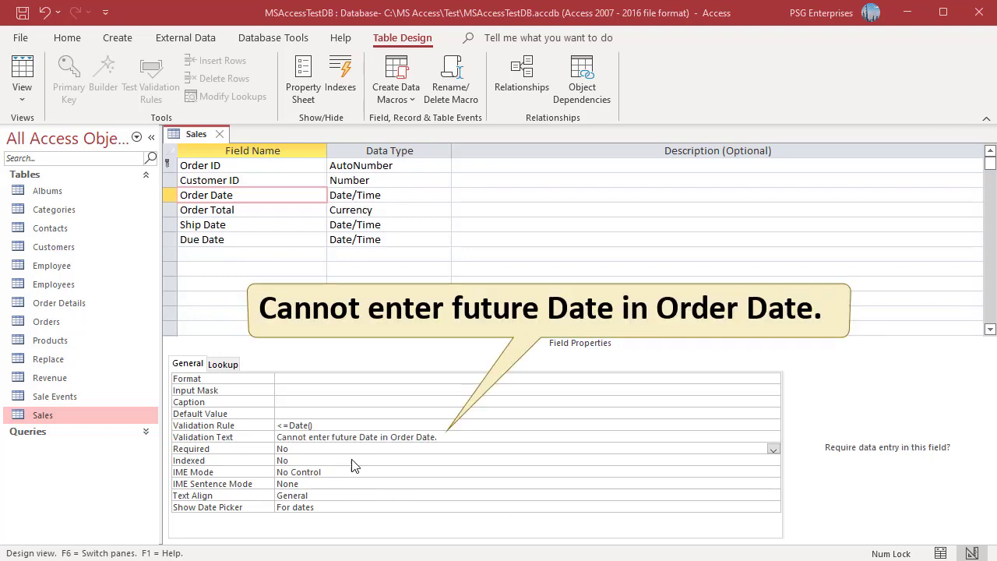
# Step: Give Ship Date the validation rule >Date() and validation text 'Enter a future date.'
pyautogui.click(253, 224)
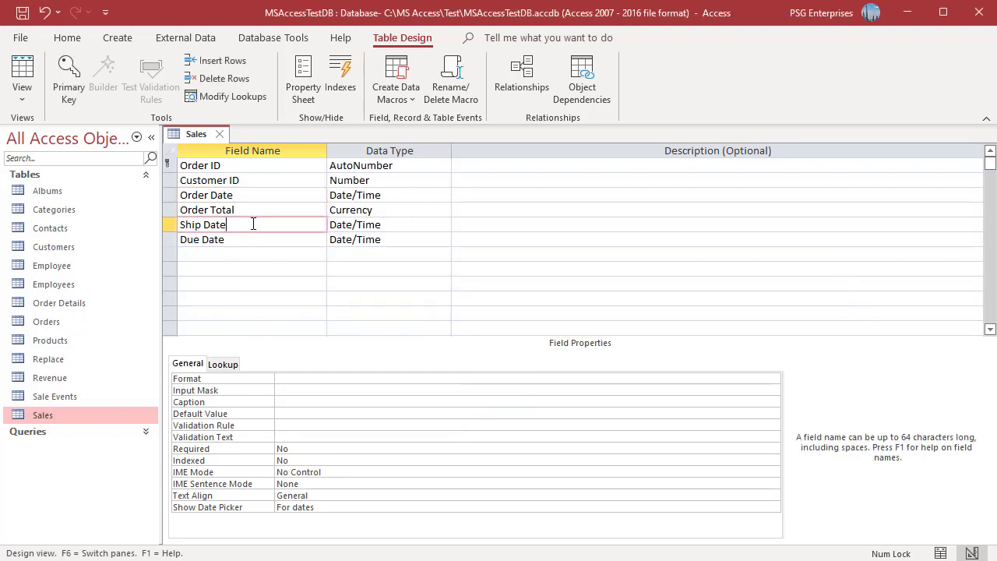
pyautogui.click(293, 424)
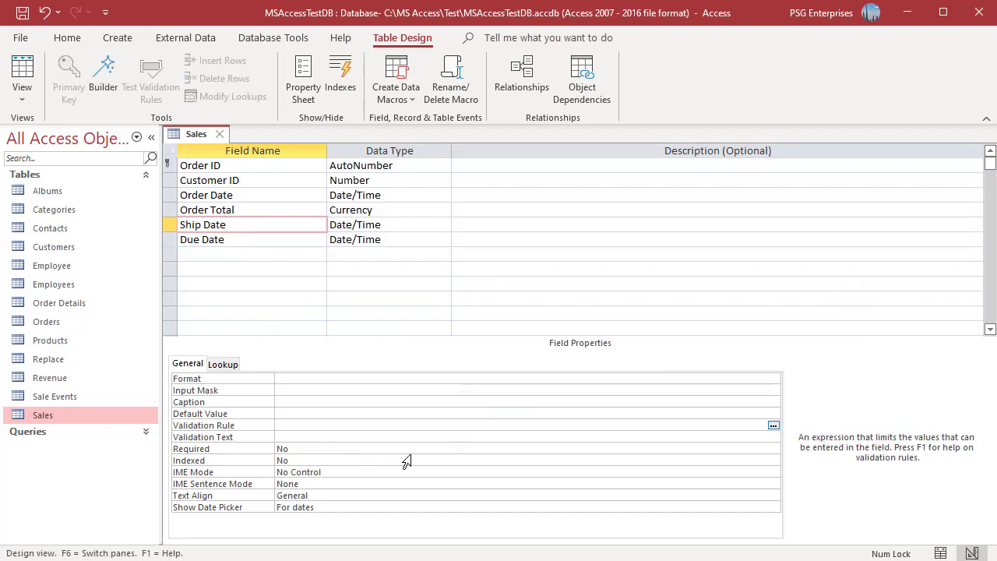
pyautogui.write('> D')
pyautogui.write('D')
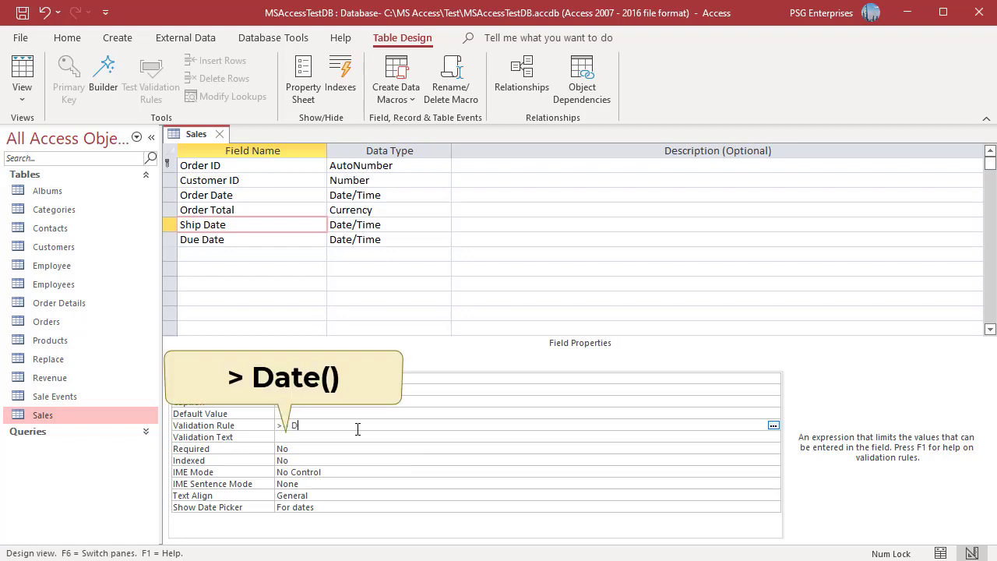
pyautogui.write('ate()')
pyautogui.click(327, 448)
pyautogui.click(317, 437)
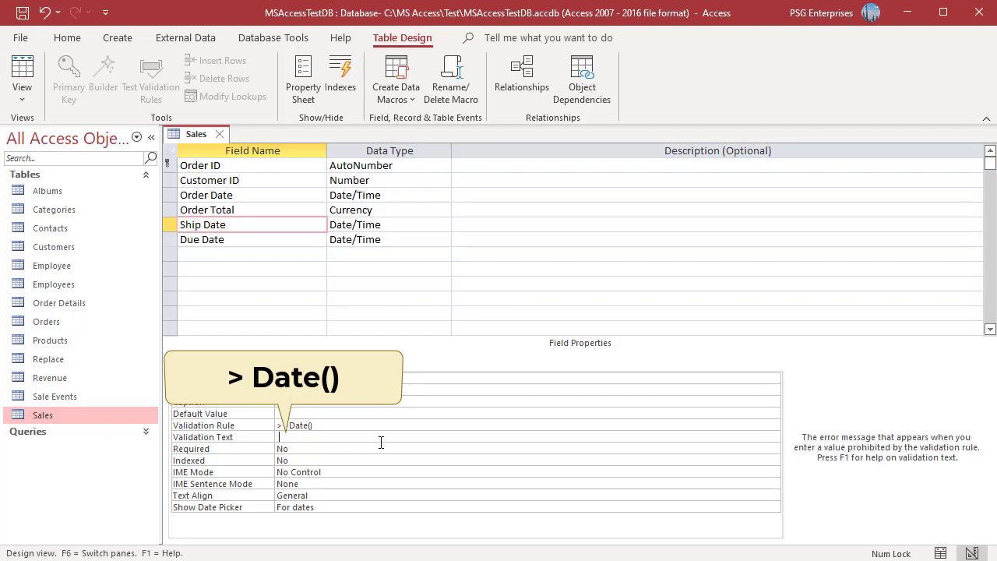
pyautogui.write('Enter')
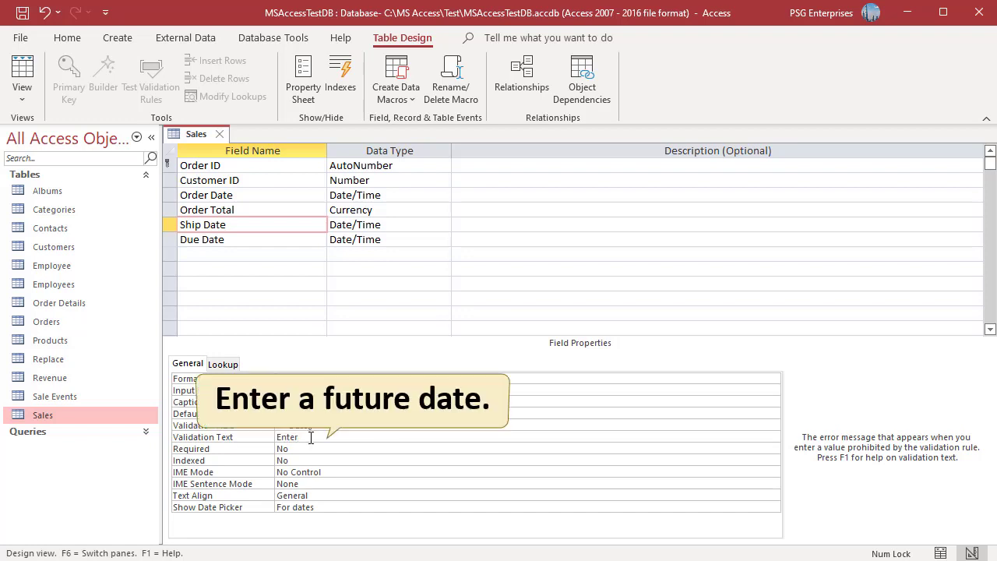
pyautogui.write(' a future date.')
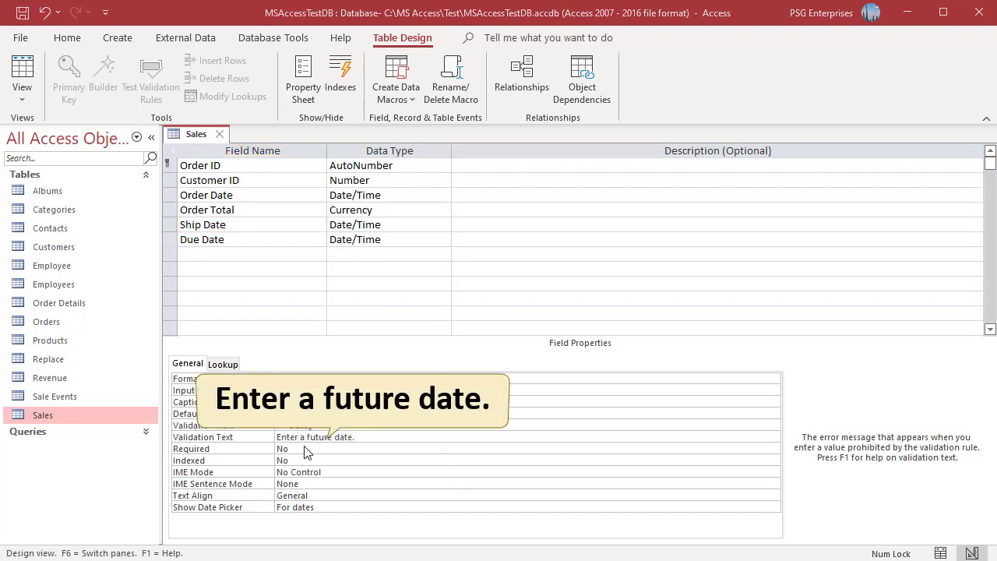
# Step: Save the Sales design changes and reopen Sales in Datasheet View
pyautogui.click(220, 134)
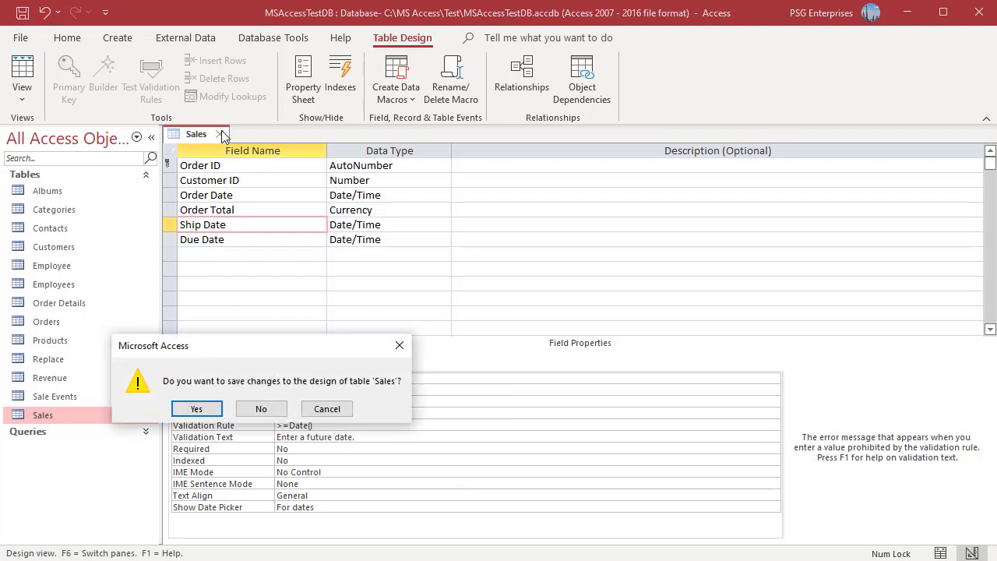
pyautogui.click(194, 411)
pyautogui.click(194, 410)
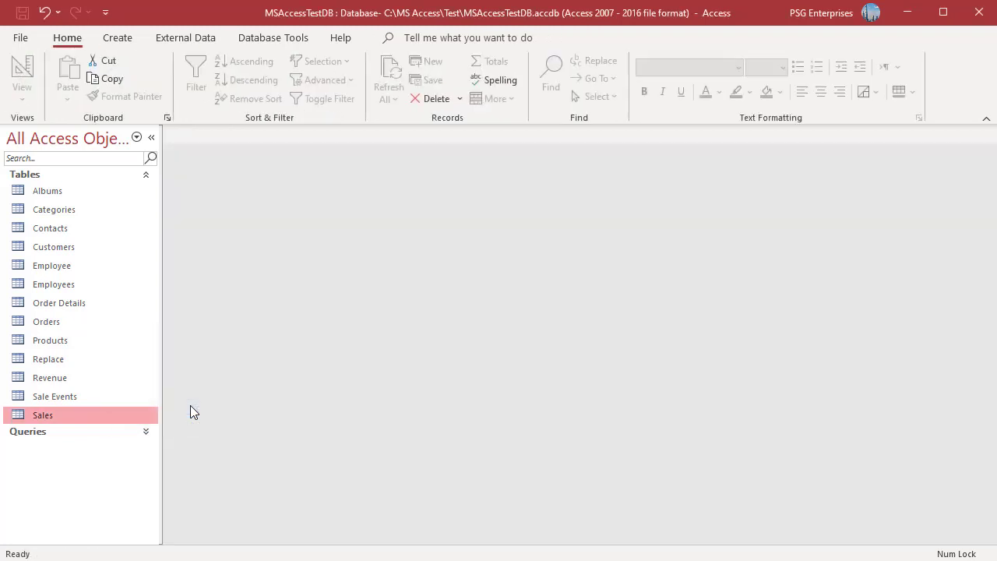
pyautogui.doubleClick(69, 420)
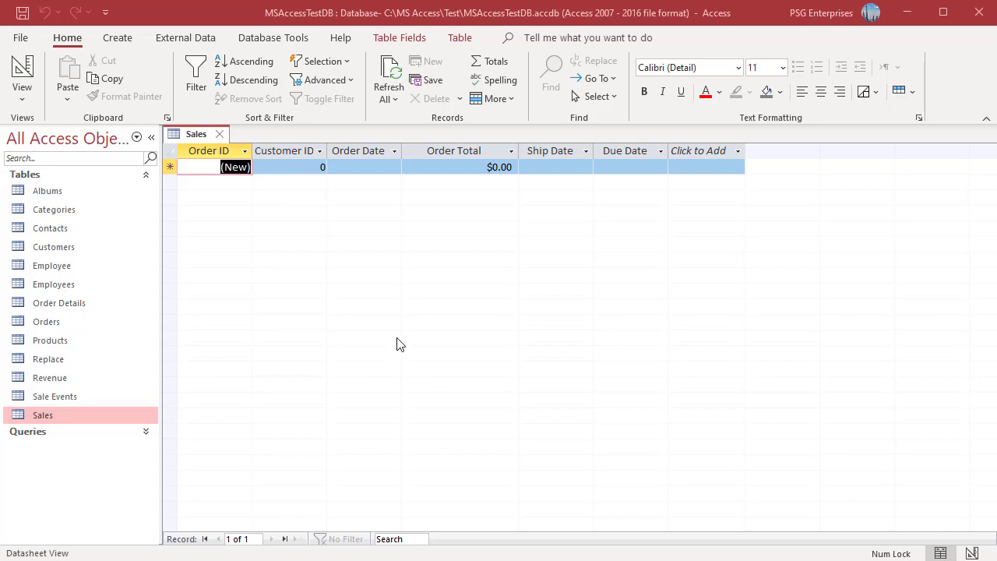
# Step: Build the Sales record validation rule [Due Date] <= [Order Date] + 15
pyautogui.click(399, 39)
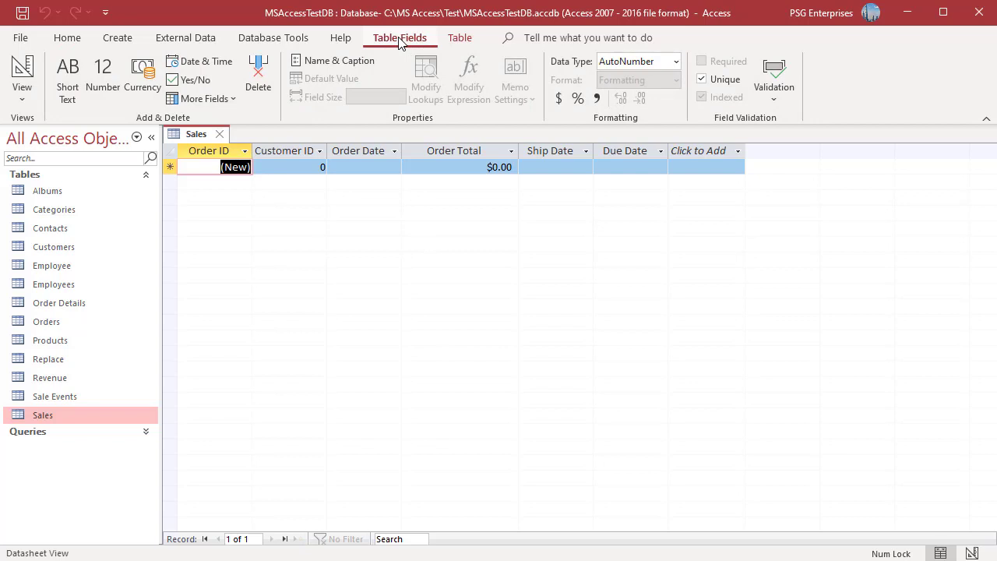
pyautogui.click(771, 94)
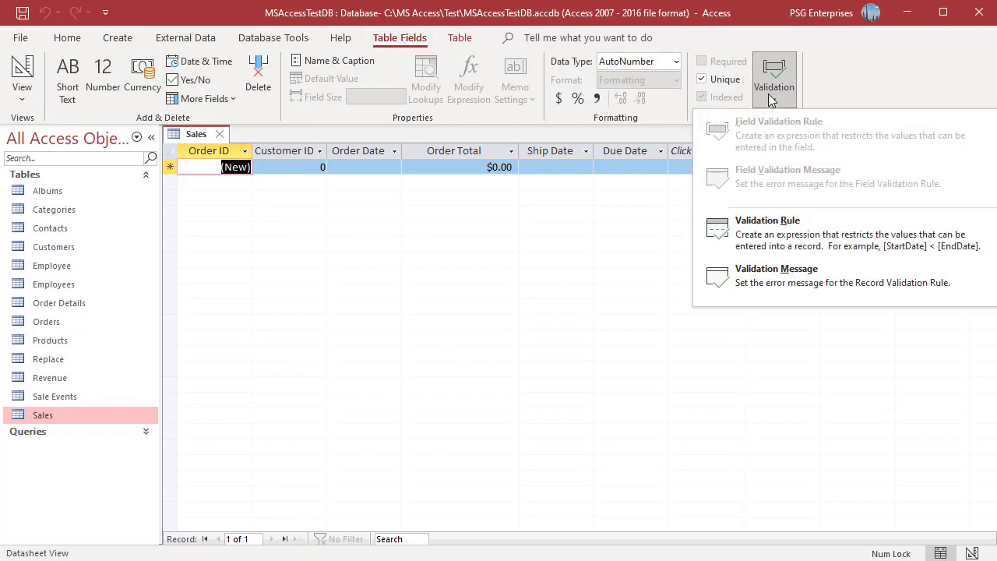
pyautogui.click(773, 226)
pyautogui.doubleClick(483, 244)
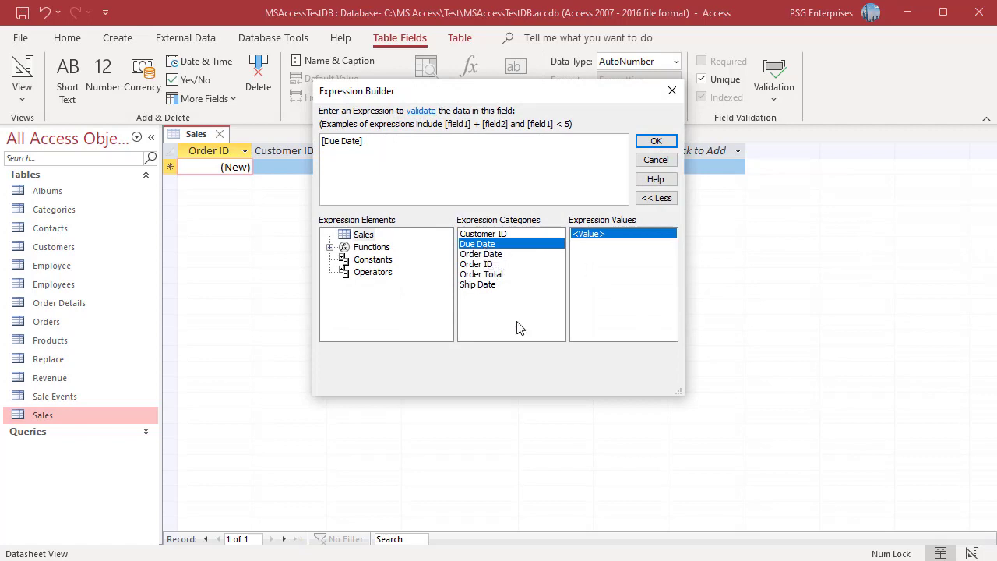
pyautogui.click(387, 273)
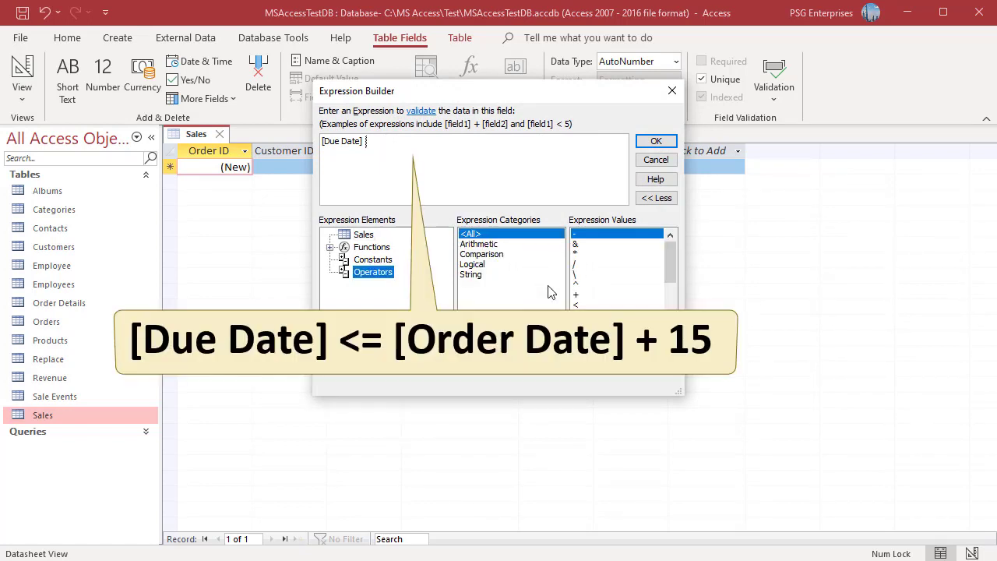
pyautogui.write('<=')
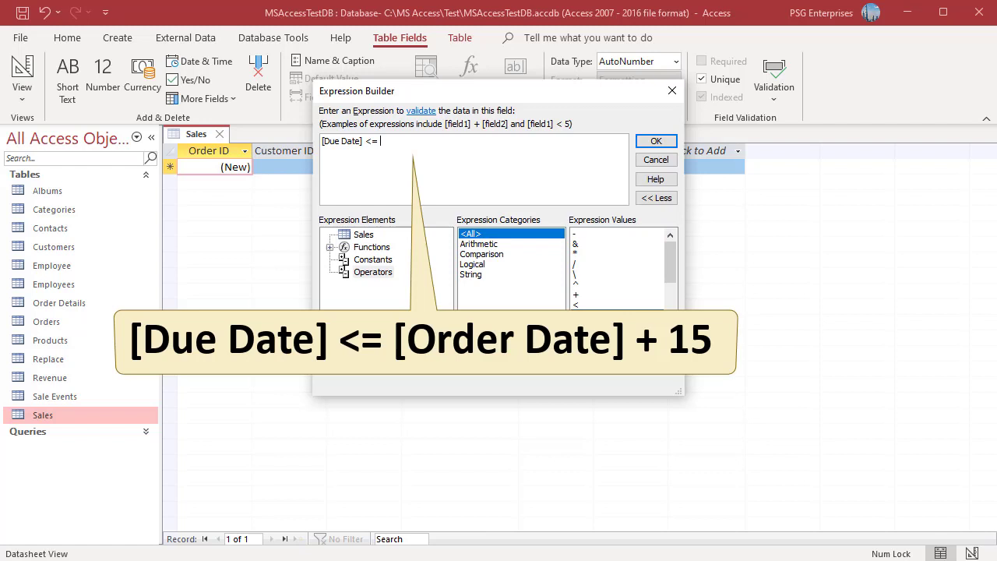
pyautogui.click(369, 236)
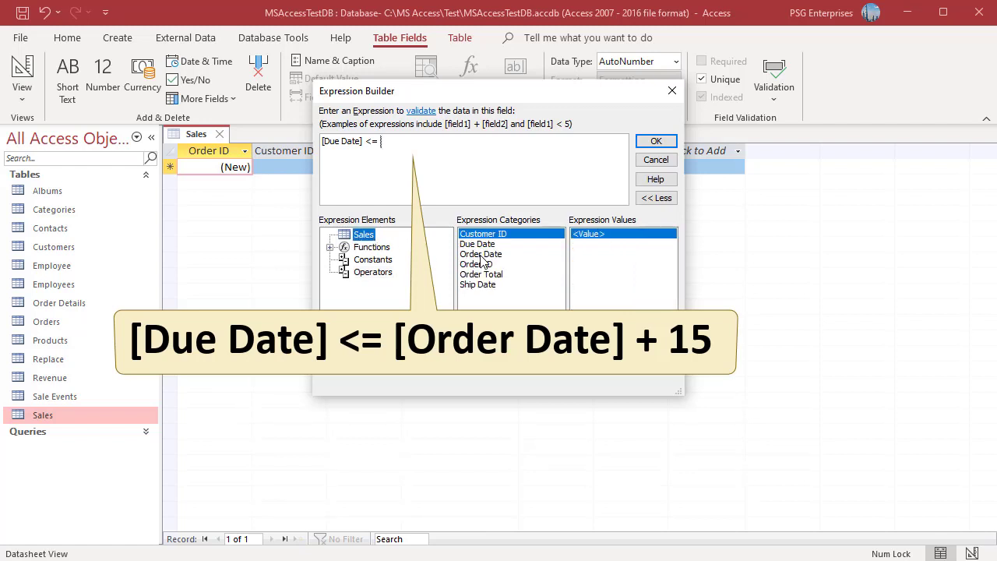
pyautogui.doubleClick(481, 253)
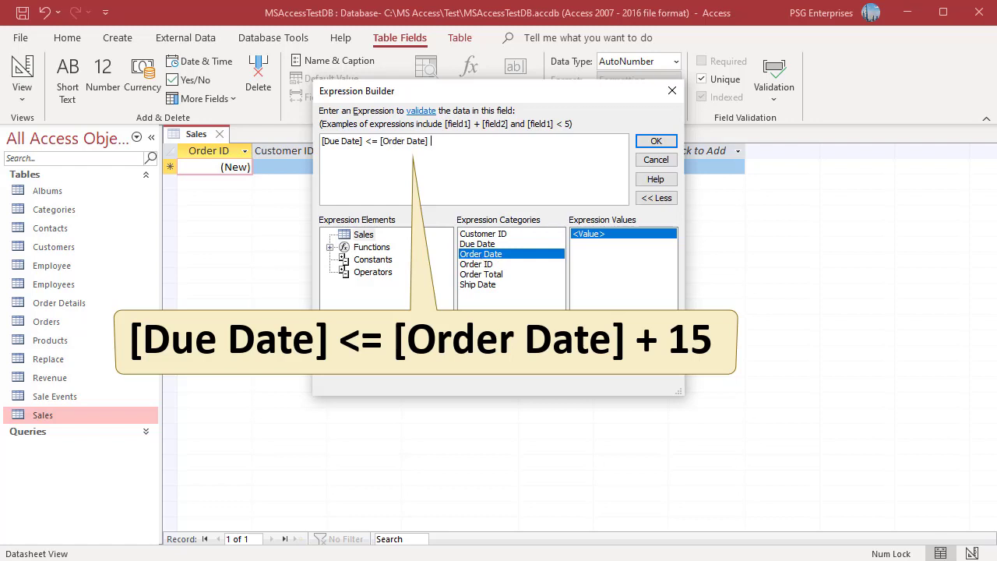
pyautogui.write('+ ')
pyautogui.write('15')
pyautogui.click(656, 140)
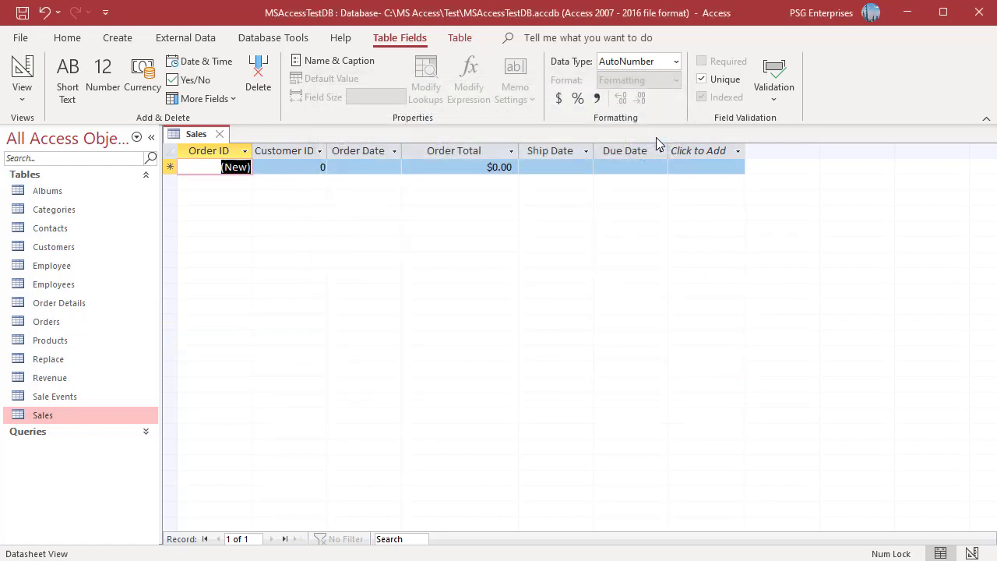
# Step: Set the record validation message to 'Due date <= Order Date + 15'
pyautogui.click(775, 88)
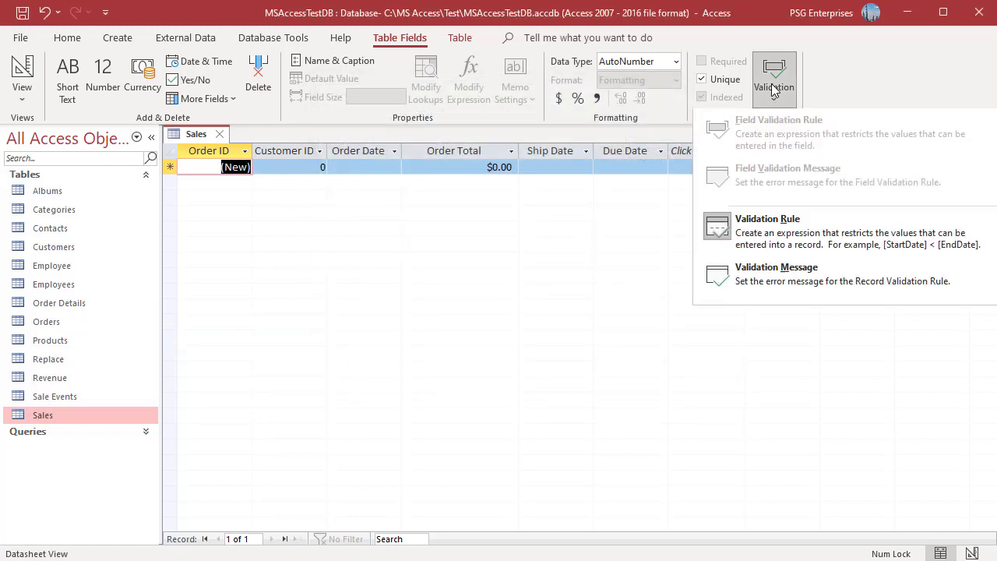
pyautogui.click(802, 280)
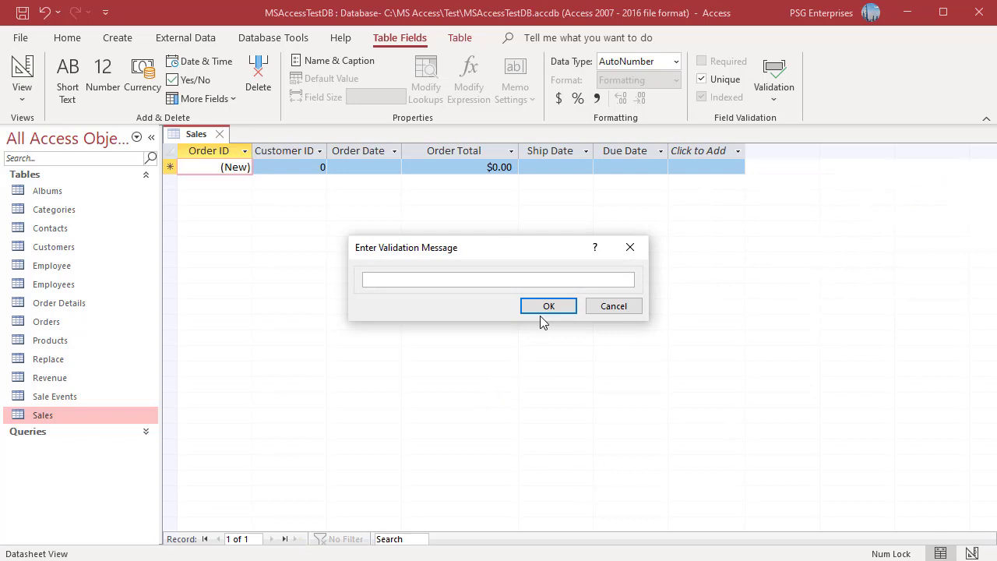
pyautogui.write('Due date <= Order Date + 15')
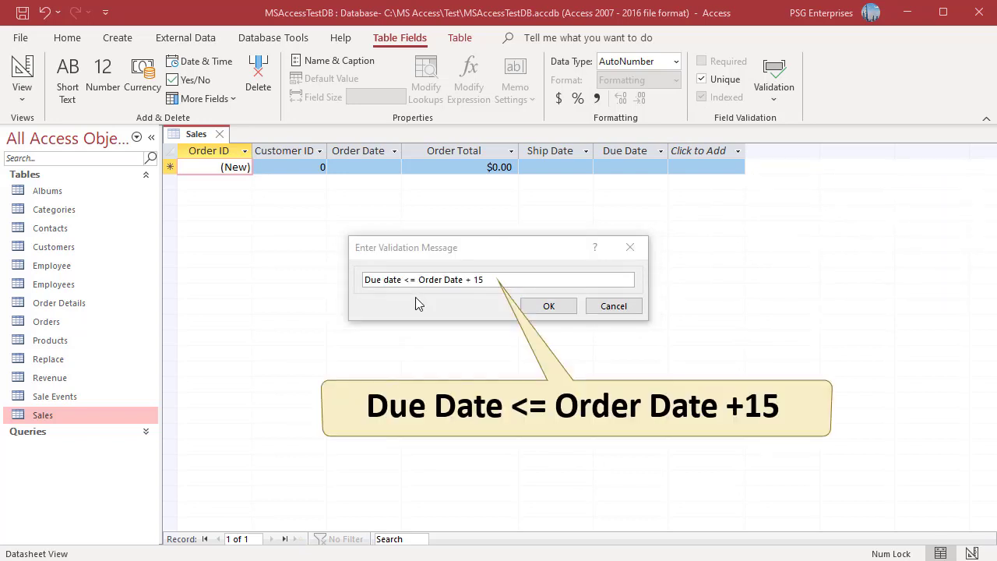
pyautogui.click(547, 308)
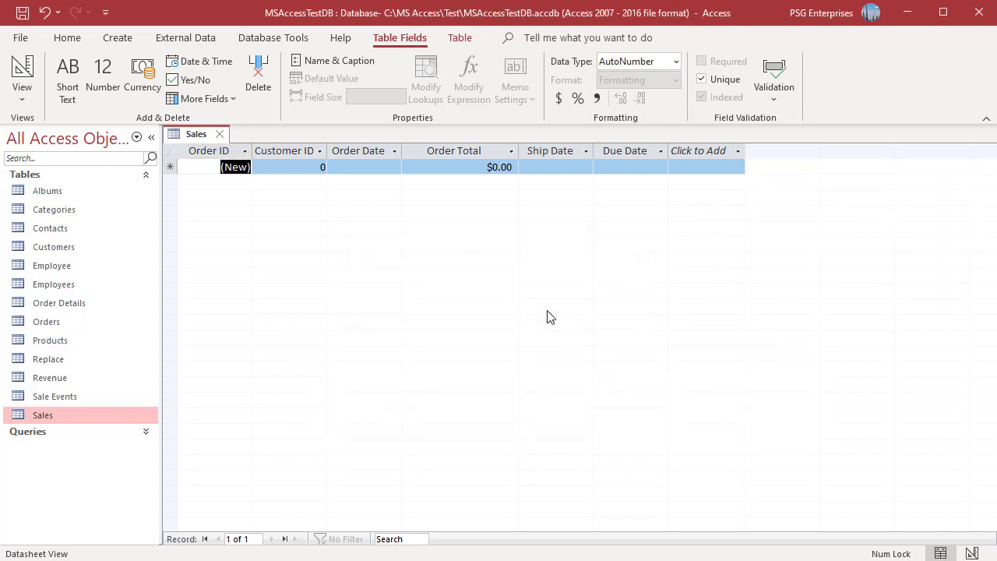
# Step: Enter Customer ID 25 in the new Sales record
pyautogui.click(318, 166)
pyautogui.moveTo(318, 166); pyautogui.dragTo(343, 167)
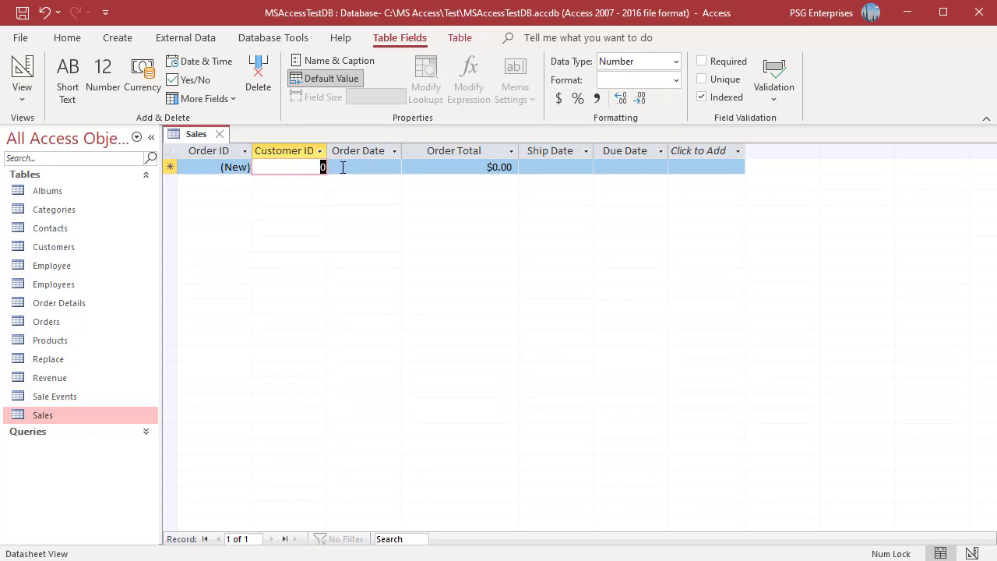
pyautogui.write('25')
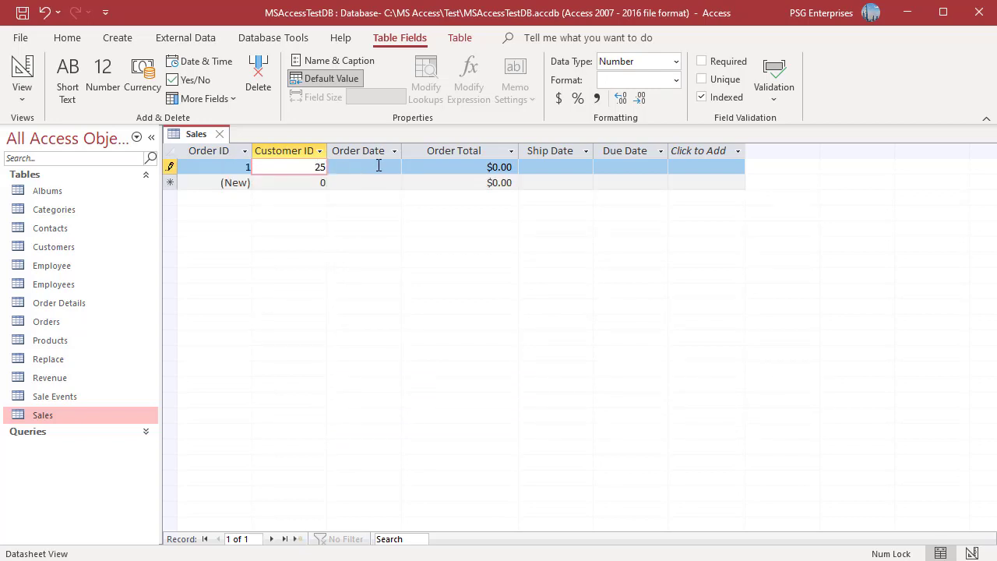
# Step: Try future Order Date 4/2/2022, dismiss the rejection, then set Order Date to 4/1/2022
pyautogui.click(379, 166)
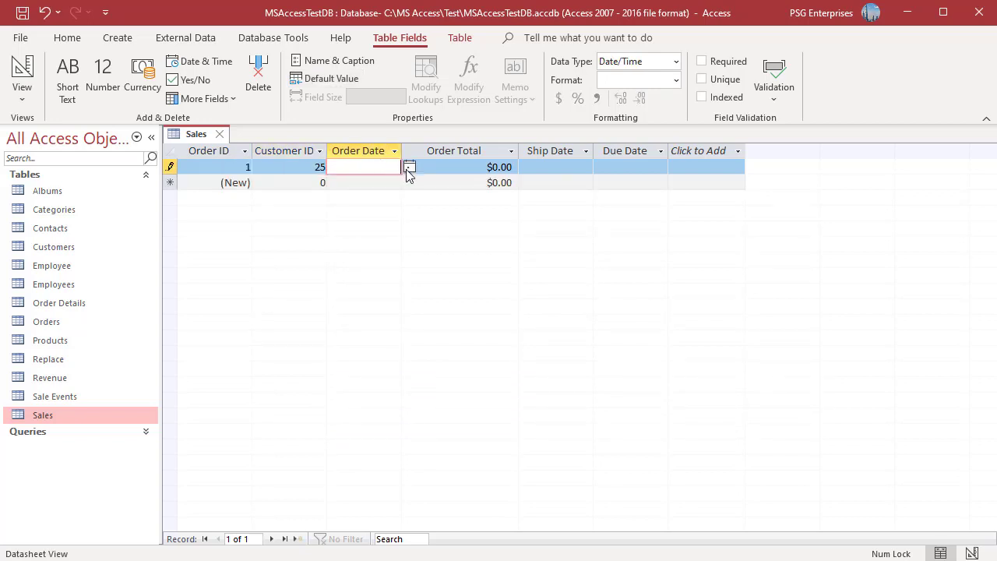
pyautogui.click(409, 166)
pyautogui.click(401, 216)
pyautogui.click(438, 171)
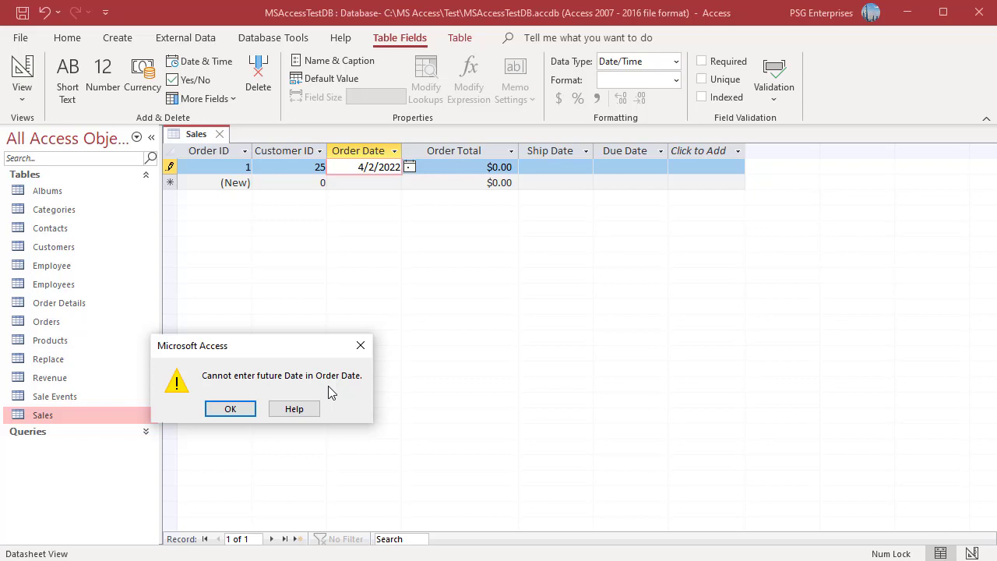
pyautogui.press('Return')
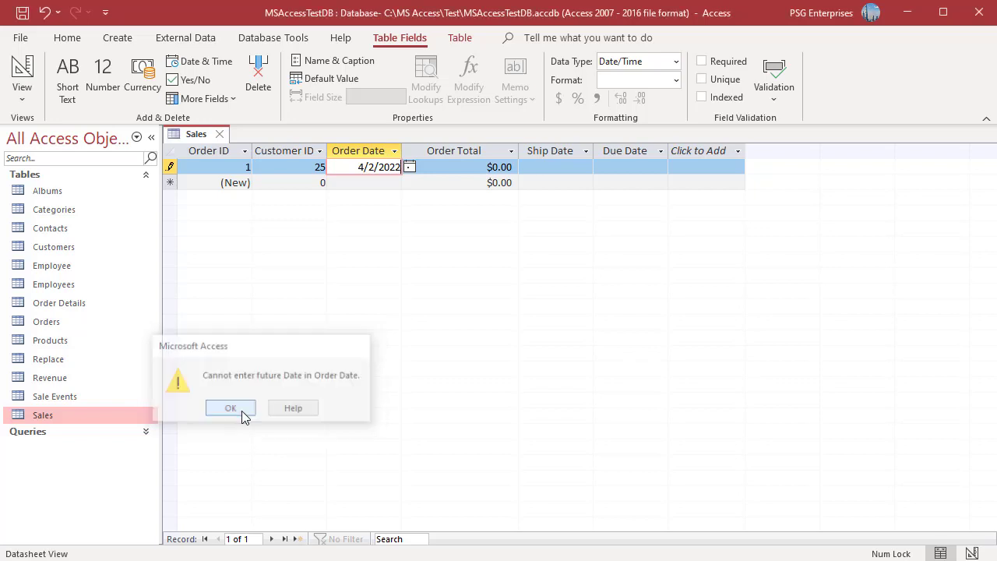
pyautogui.click(409, 167)
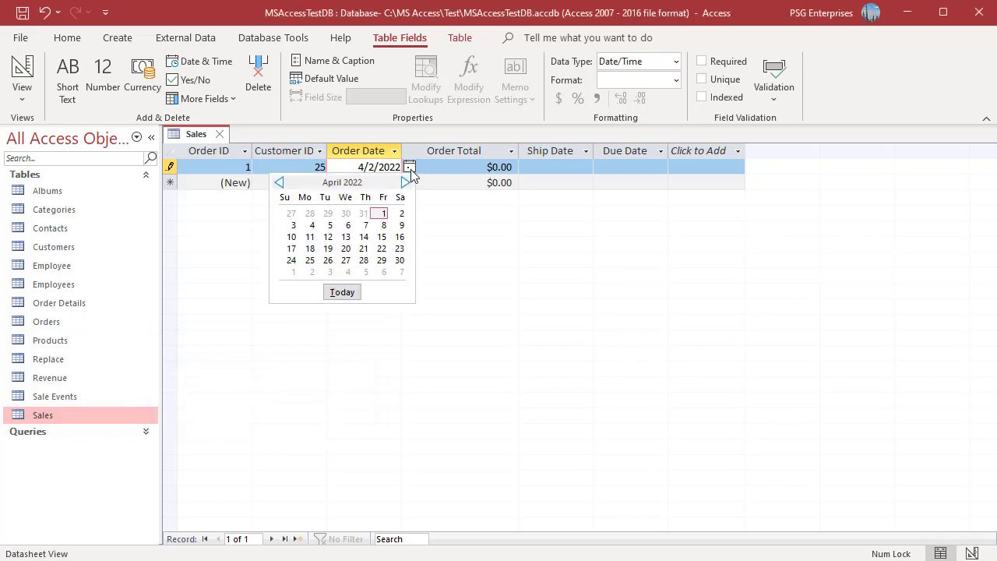
pyautogui.click(383, 215)
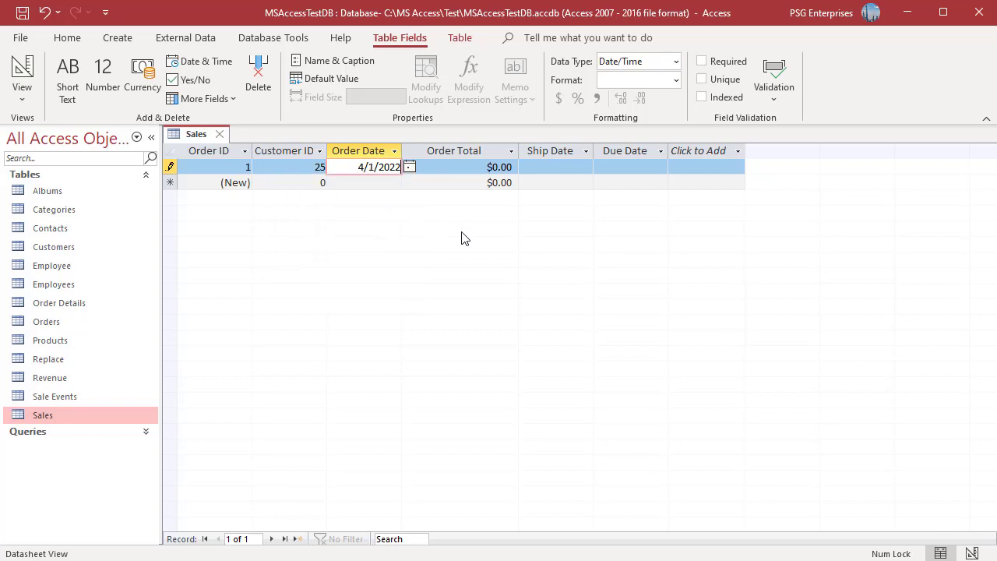
pyautogui.click(447, 170)
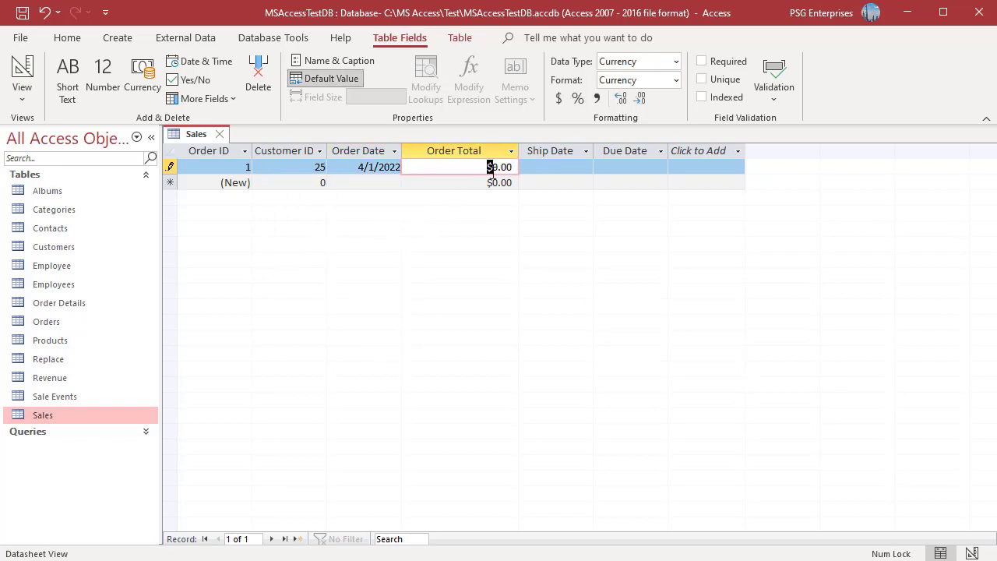
# Step: Enter Order Total 250, try Ship Date 3/31/2022, dismiss the error, then set 4/2/2022
pyautogui.write('250')
pyautogui.click(562, 167)
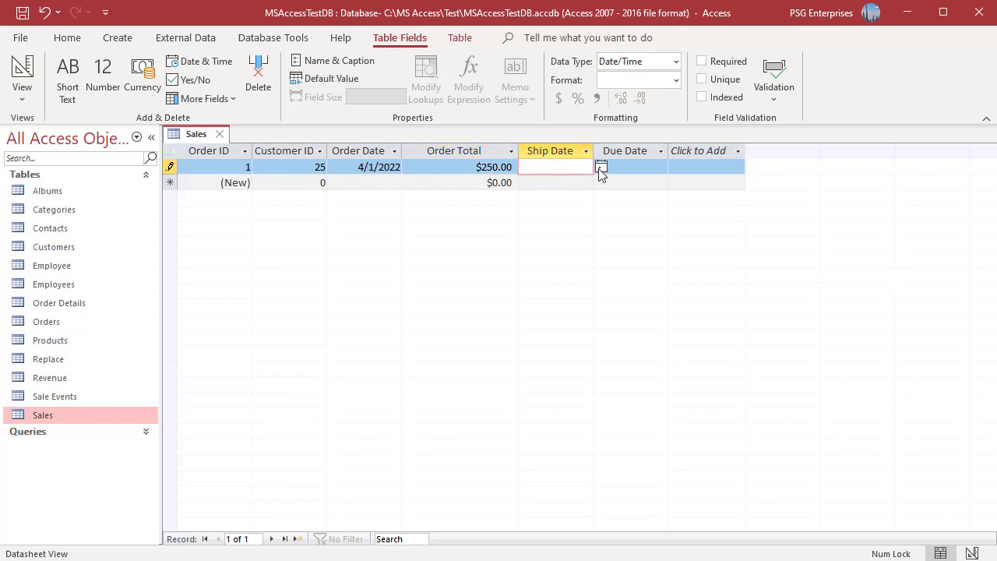
pyautogui.click(601, 168)
pyautogui.click(555, 212)
pyautogui.click(622, 167)
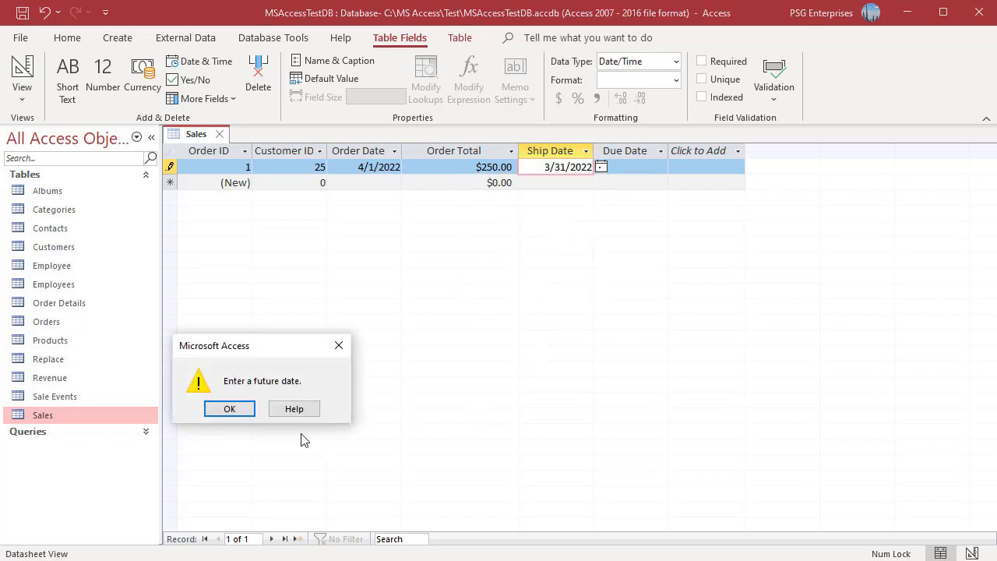
pyautogui.click(226, 410)
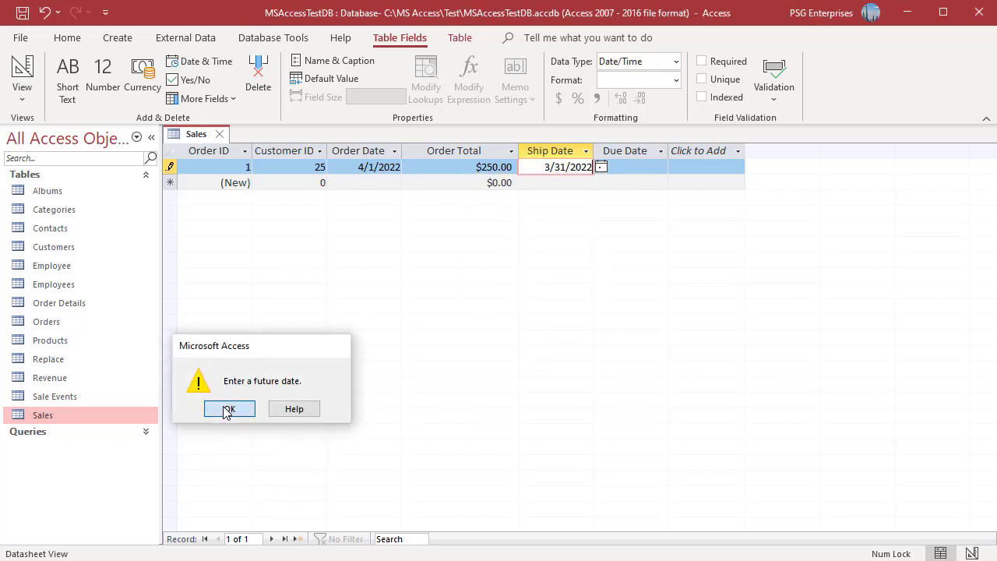
pyautogui.click(601, 167)
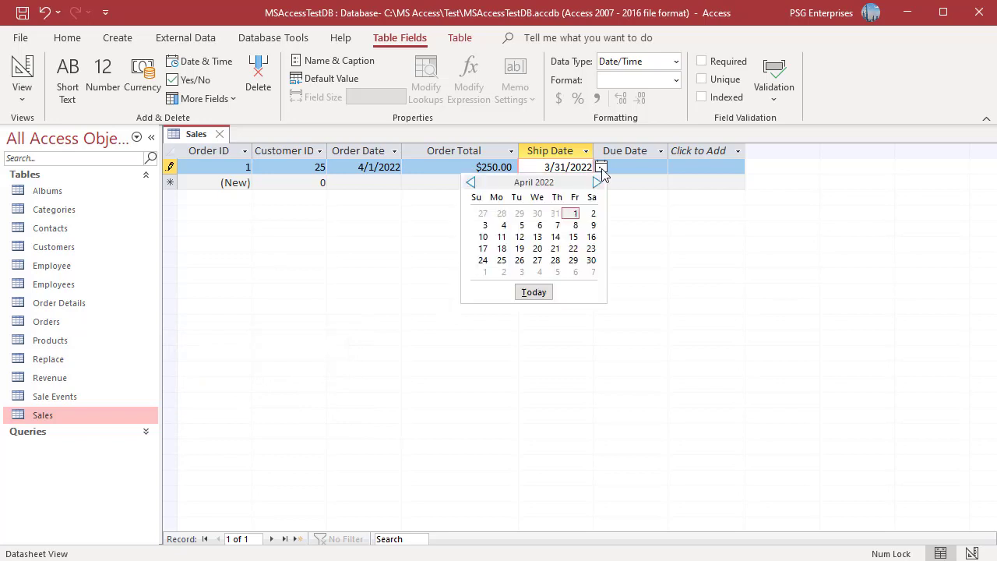
pyautogui.click(593, 213)
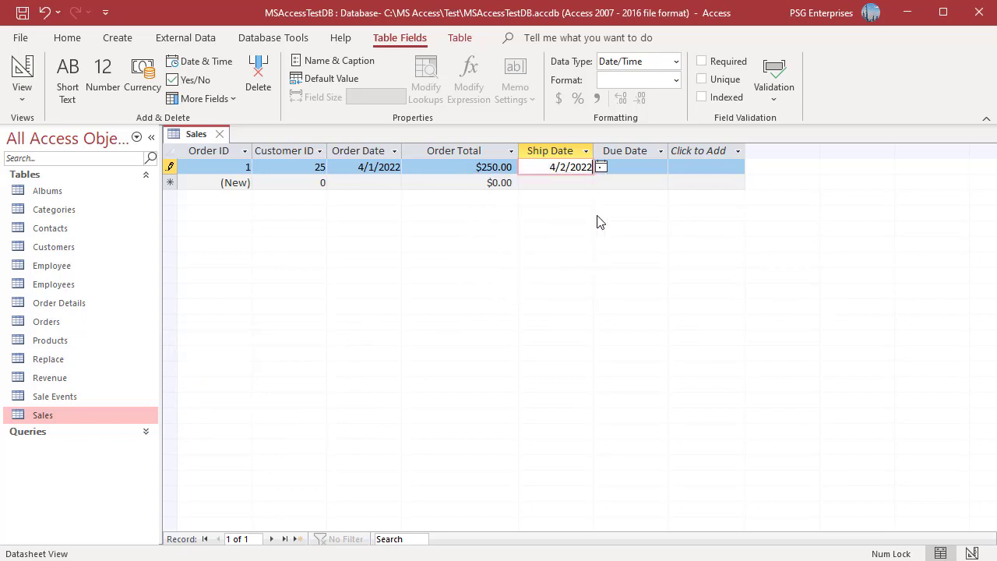
# Step: Try Due Date 4/19/2022, dismiss the rule's warning, then set Due Date to 4/12/2022
pyautogui.click(627, 168)
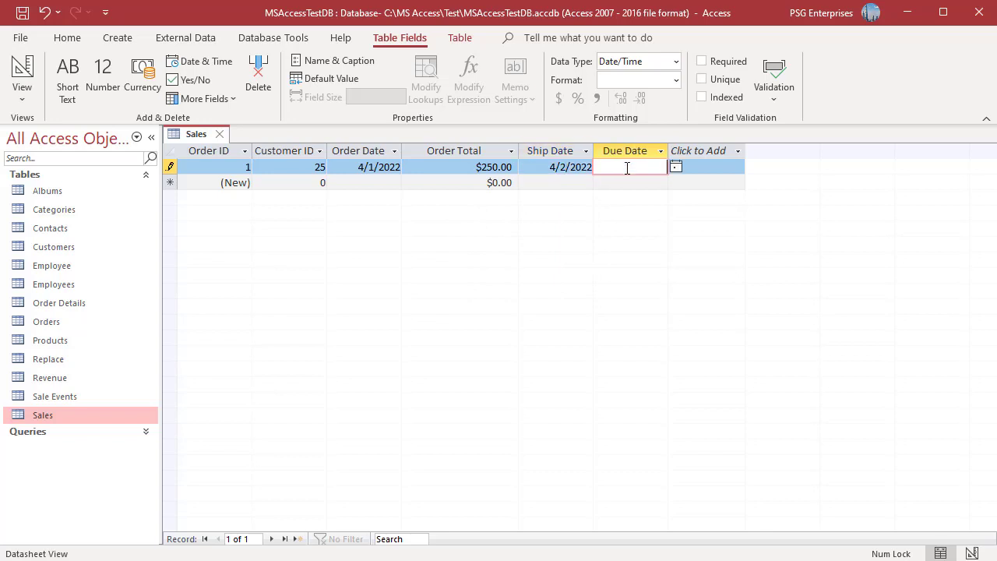
pyautogui.click(675, 169)
pyautogui.click(599, 246)
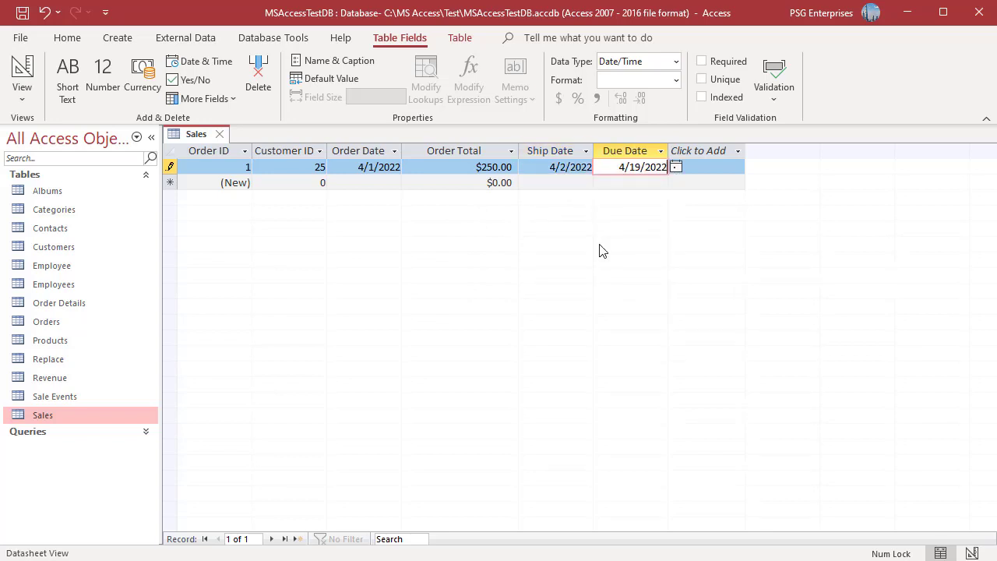
pyautogui.hotkey('shift', 'Return')
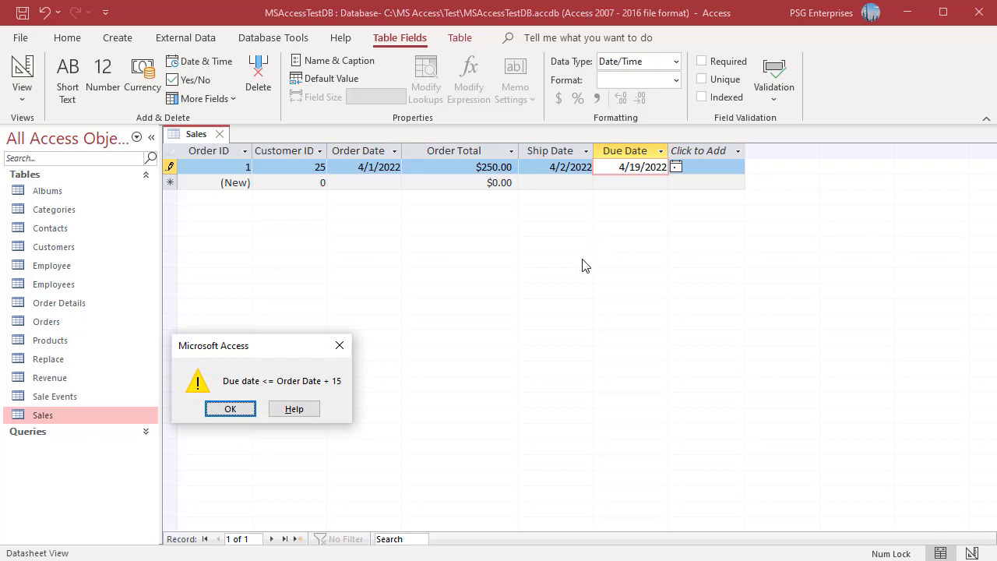
pyautogui.click(254, 407)
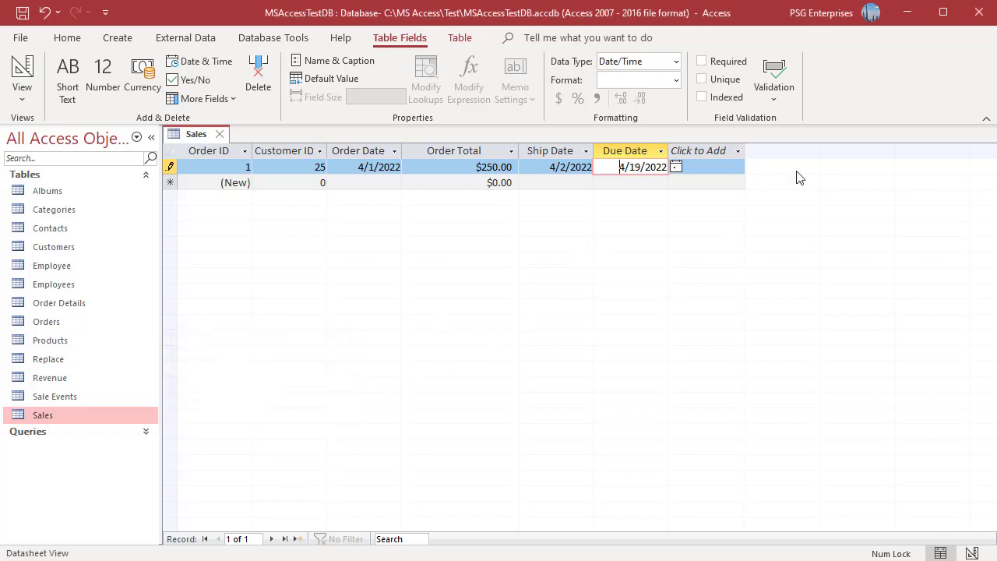
pyautogui.click(676, 168)
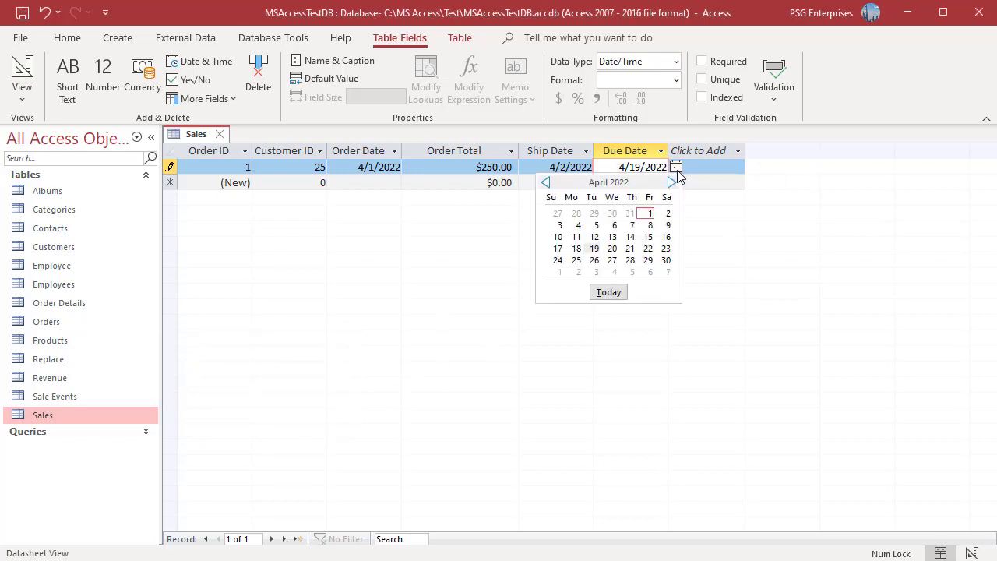
pyautogui.click(595, 238)
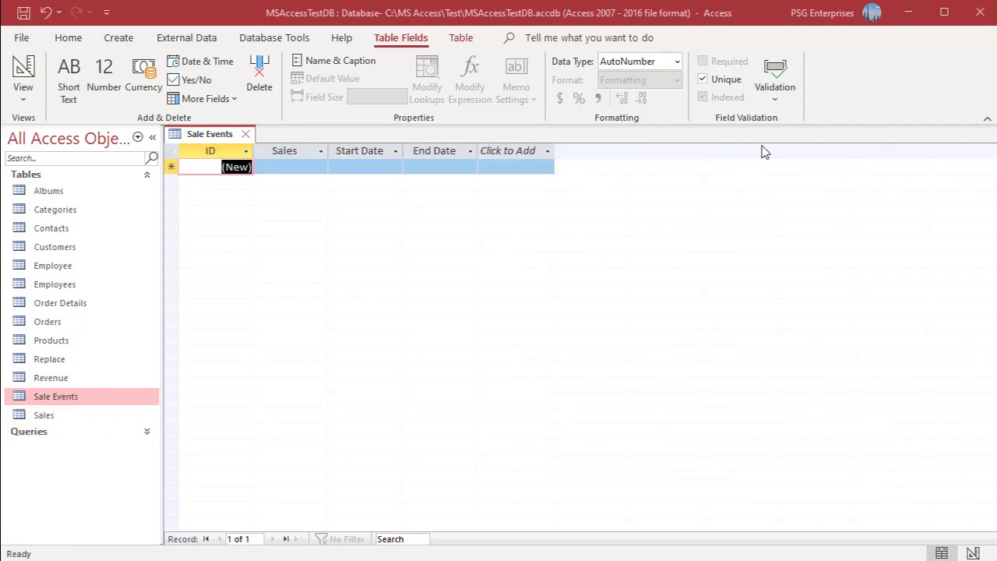
# Step: Add the Sale Events rule [End Date]>=[Start Date] with message 'End Date should be greater than Start Date.'
pyautogui.click(771, 92)
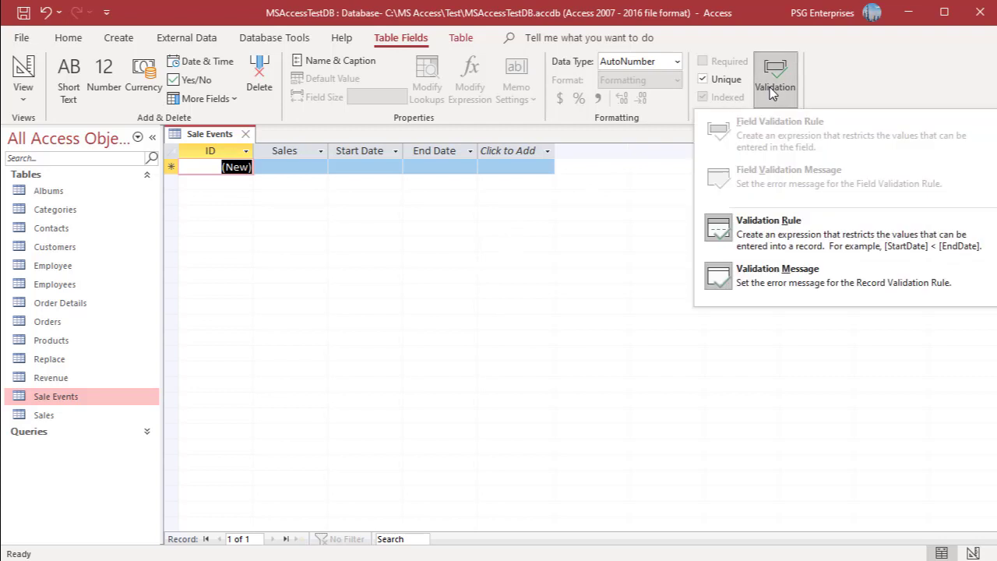
pyautogui.click(792, 222)
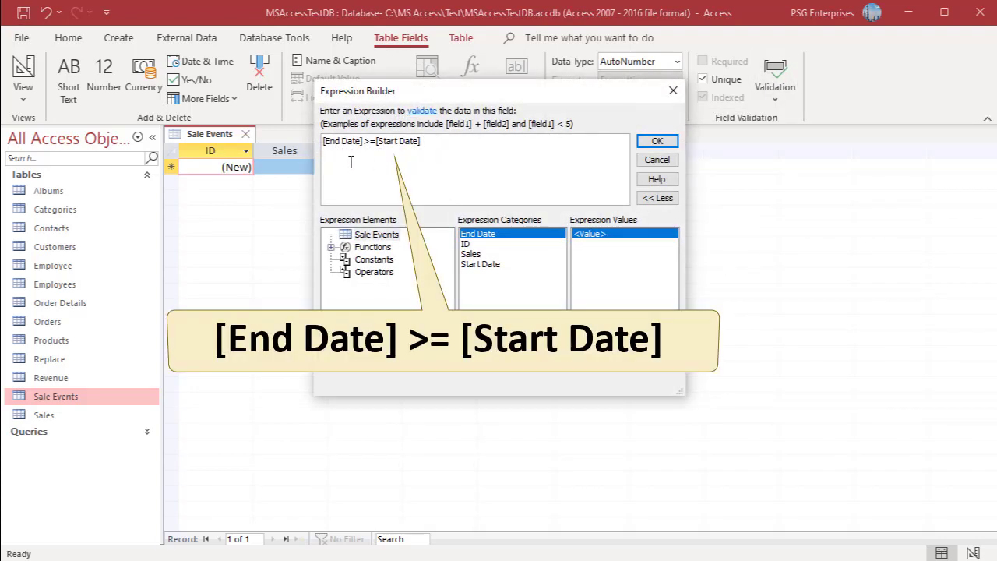
pyautogui.click(668, 145)
pyautogui.click(775, 90)
pyautogui.click(778, 287)
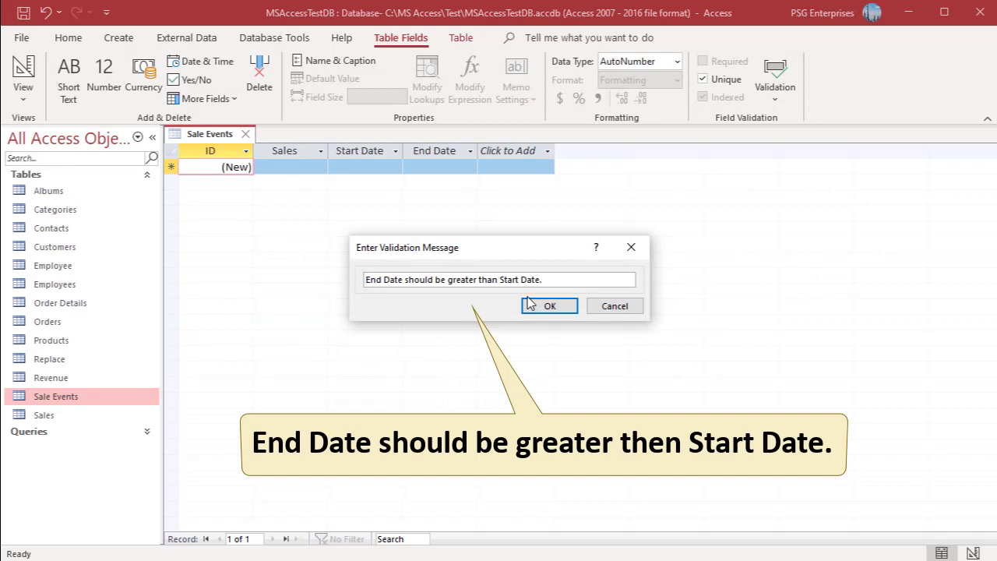
pyautogui.click(556, 308)
pyautogui.write('Spring')
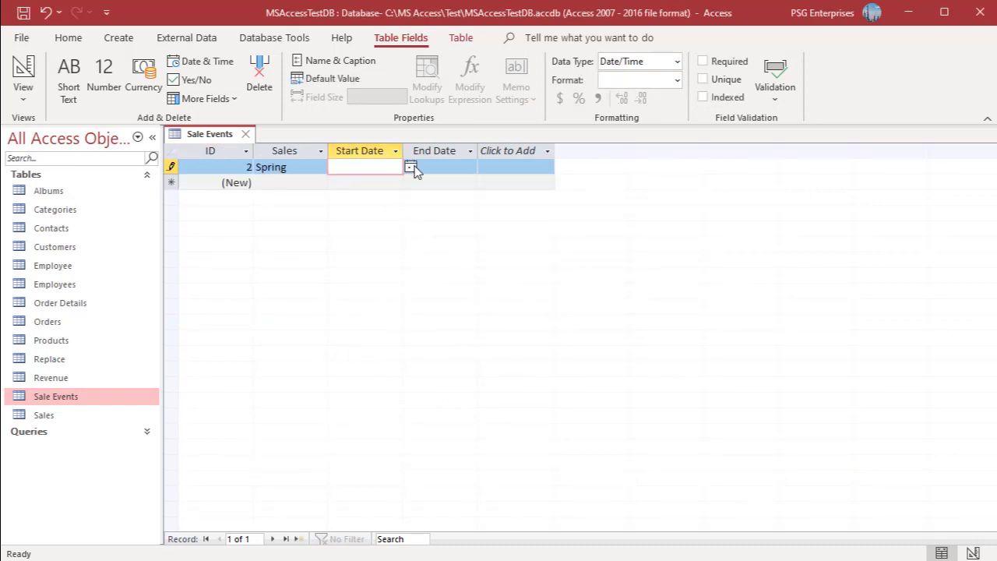
# Step: Enter Start Date 4/9/2022 and test the rule with End Date 4/5/2022
pyautogui.click(412, 168)
pyautogui.click(404, 224)
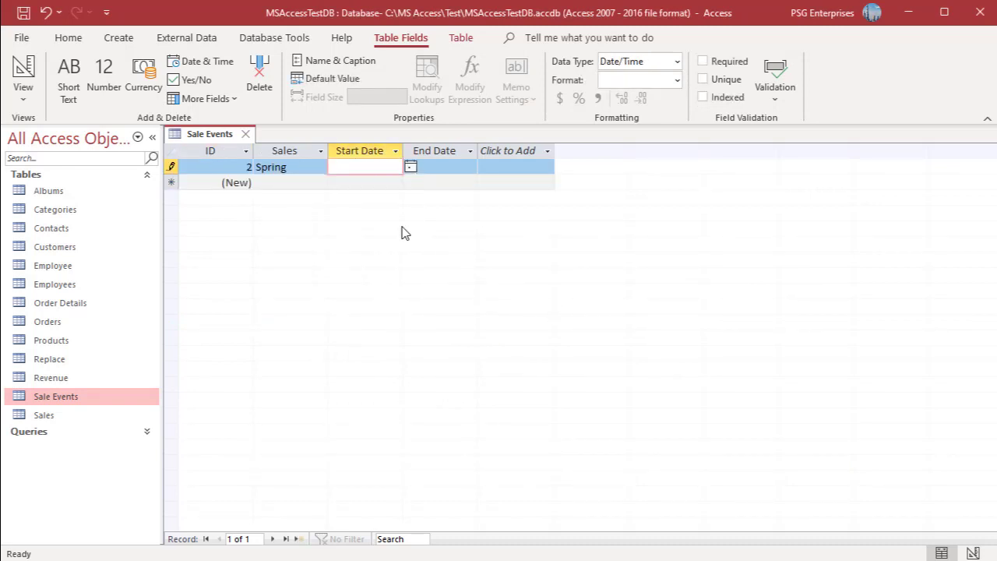
pyautogui.click(460, 167)
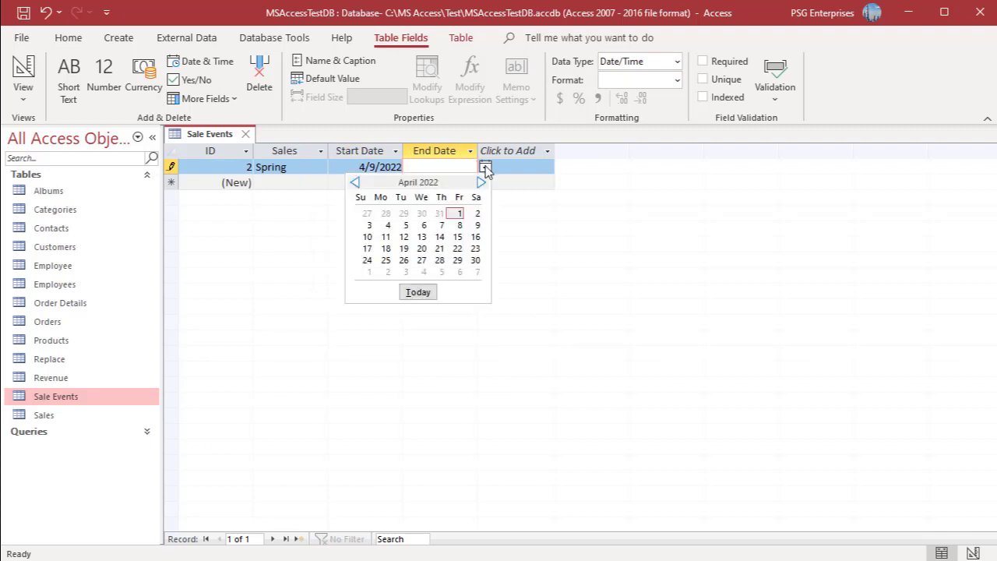
pyautogui.click(405, 225)
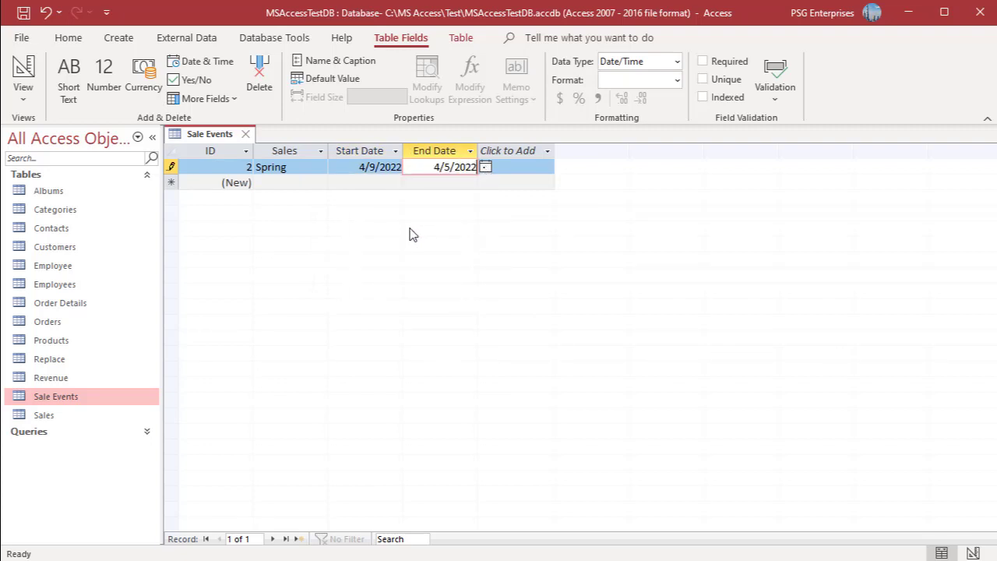
pyautogui.press('Return')
# Step: After the rule's error, set End Date to 4/15/2022, save the record and close Sale Events
pyautogui.click(244, 407)
pyautogui.click(486, 167)
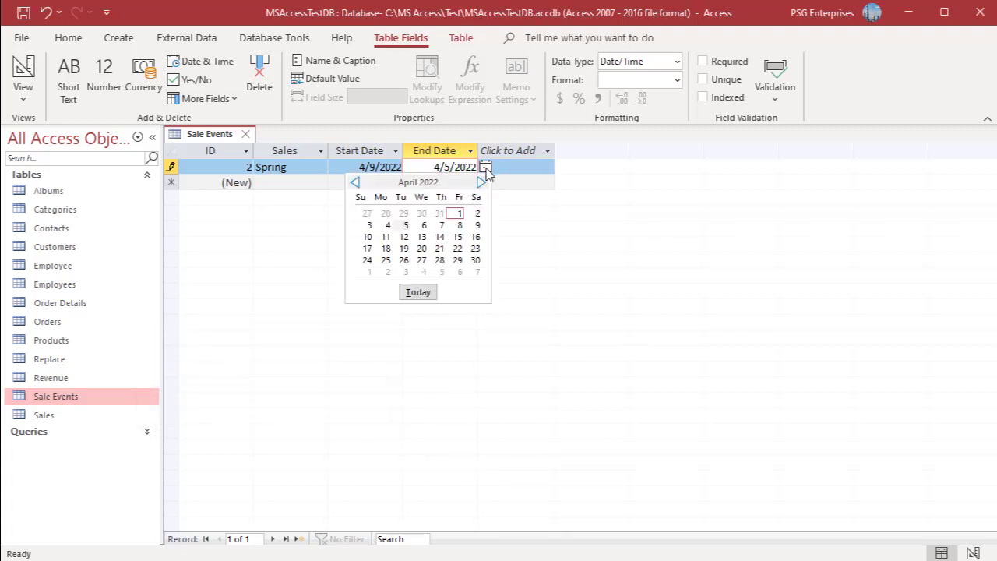
pyautogui.click(456, 236)
pyautogui.press('Return')
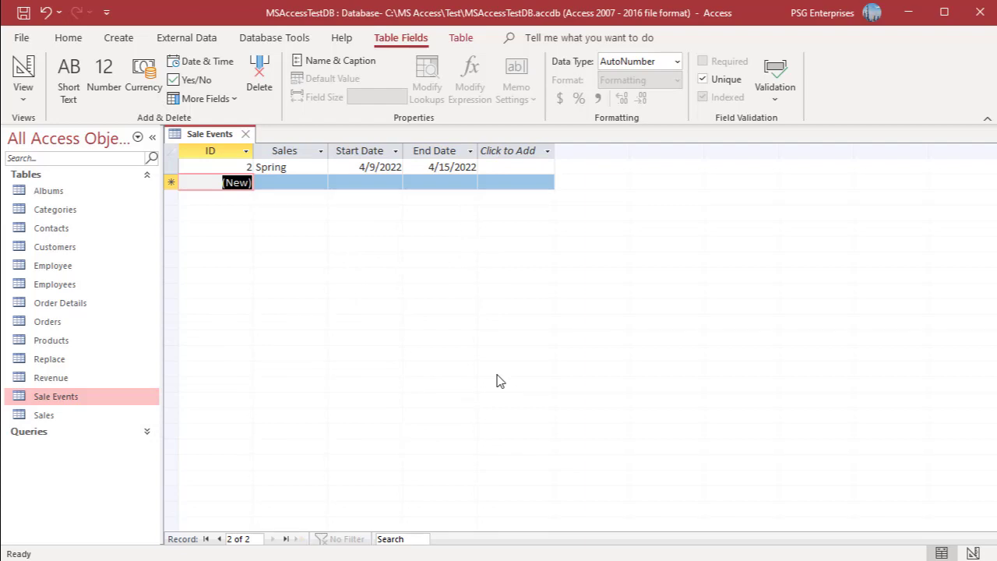
pyautogui.click(244, 134)
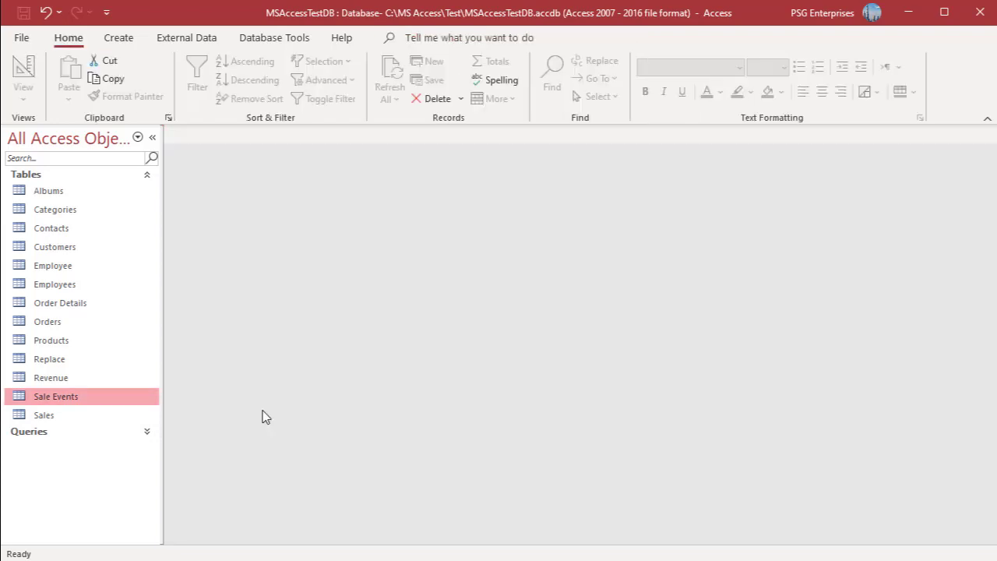